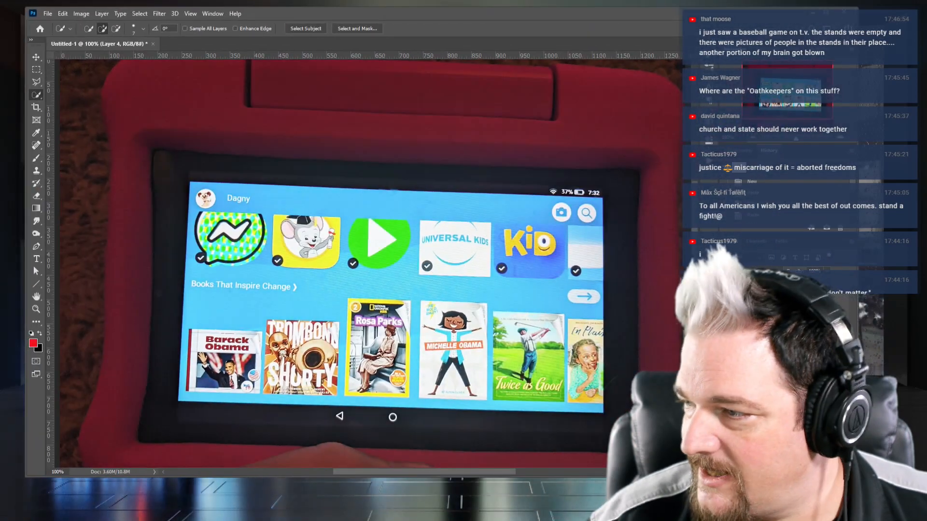
Zoom and pan the tablet photo so the row of book covers fills the view.
key(ctrl+plus)
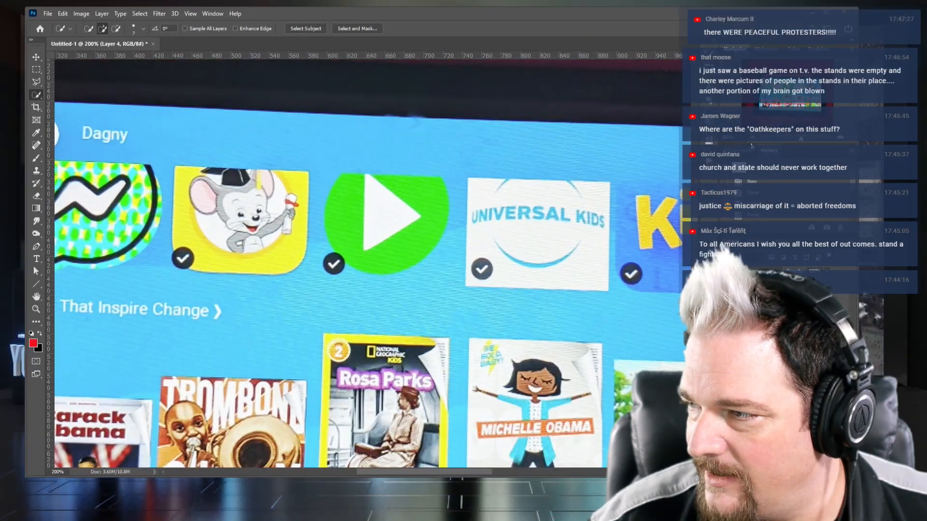
key(ctrl+minus)
key(ctrl+minus)
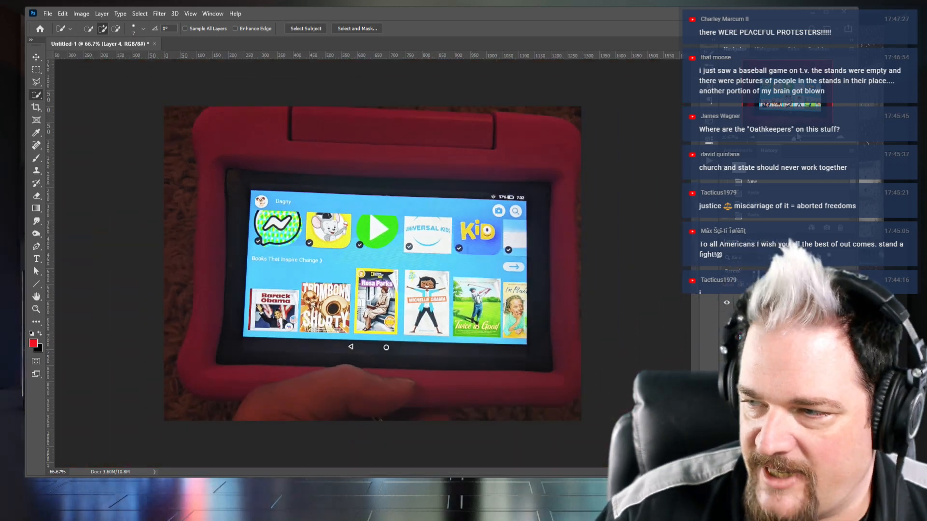
key(ctrl+plus)
key(ctrl+plus)
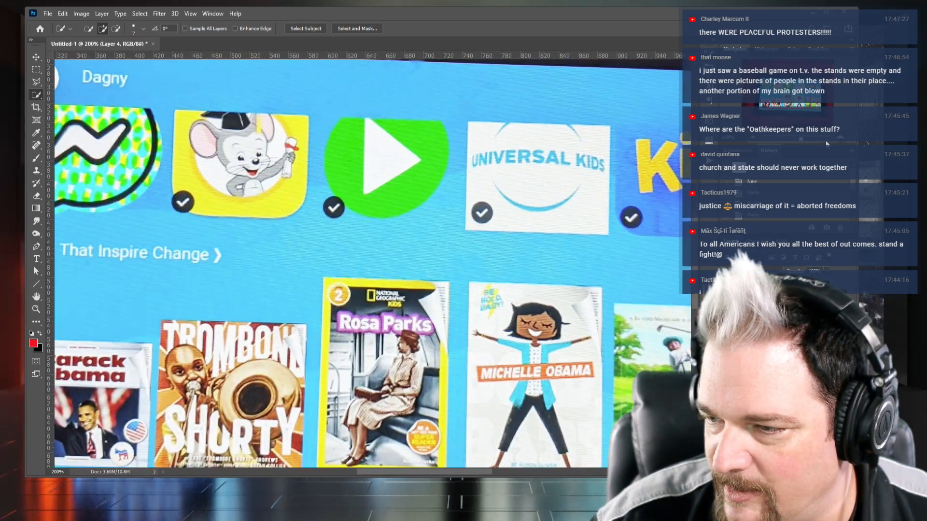
scroll(171, 239, down, 5)
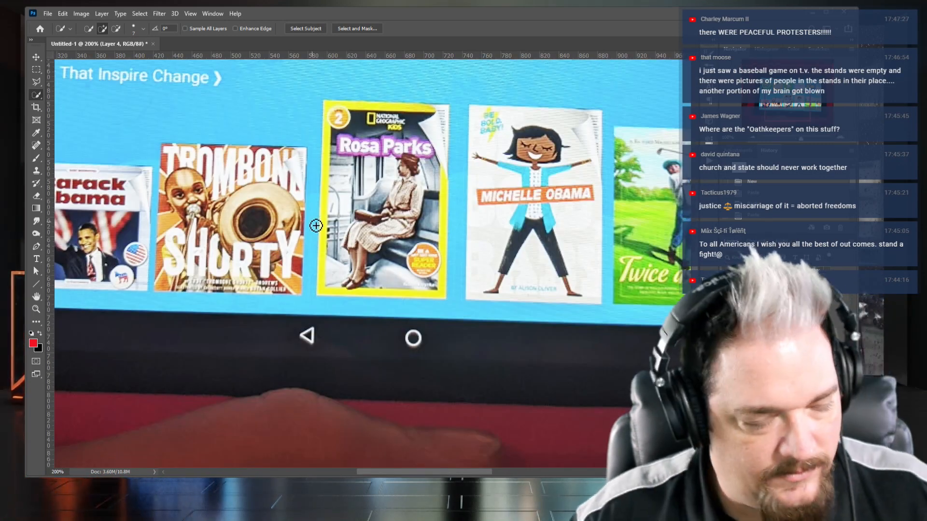
drag(170, 239, 260, 347)
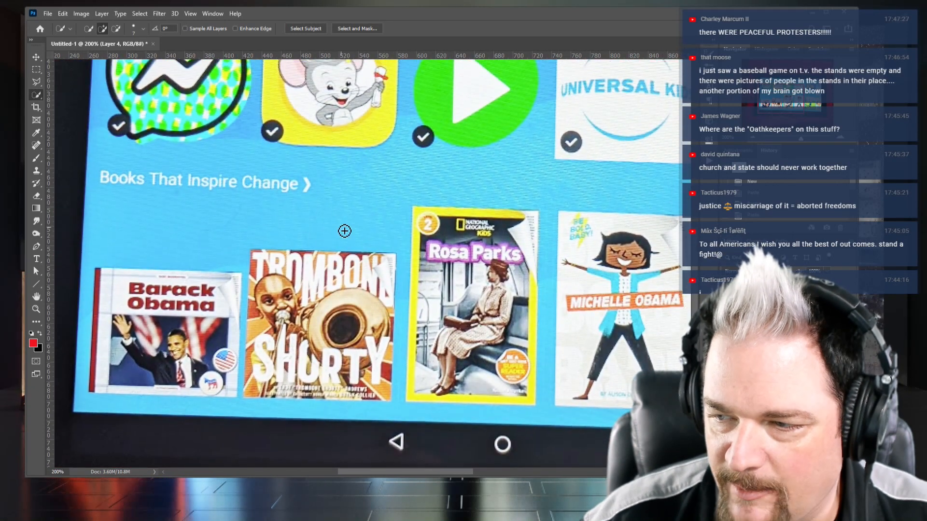
mouse_move(436, 267)
mouse_down()
mouse_move(218, 261)
mouse_move(511, 267)
mouse_up()
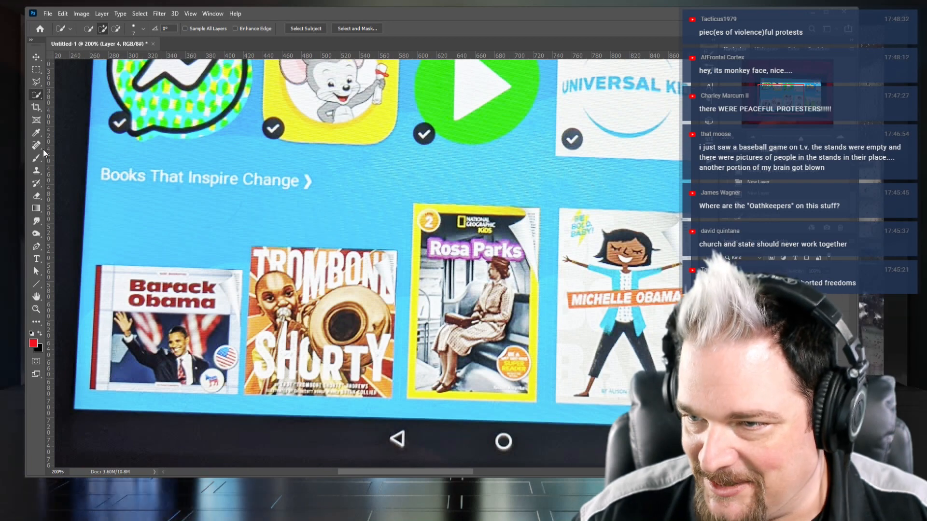
Underline the Books That Inspire Change heading with a thick red brush stroke.
click(35, 160)
drag(101, 199, 284, 205)
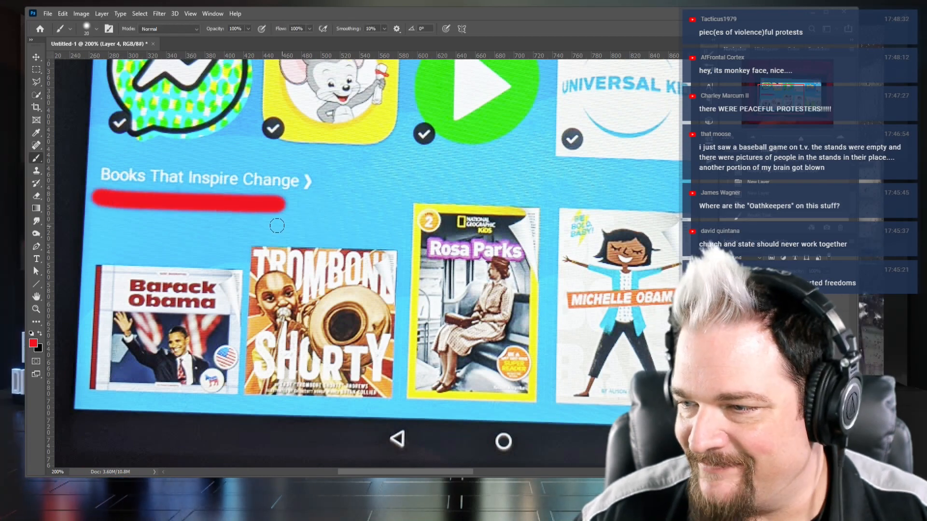
Try red circles on the Barack Obama and Rosa Parks covers, undoing each one.
mouse_move(156, 244)
mouse_down()
mouse_move(218, 374)
mouse_move(165, 246)
mouse_up()
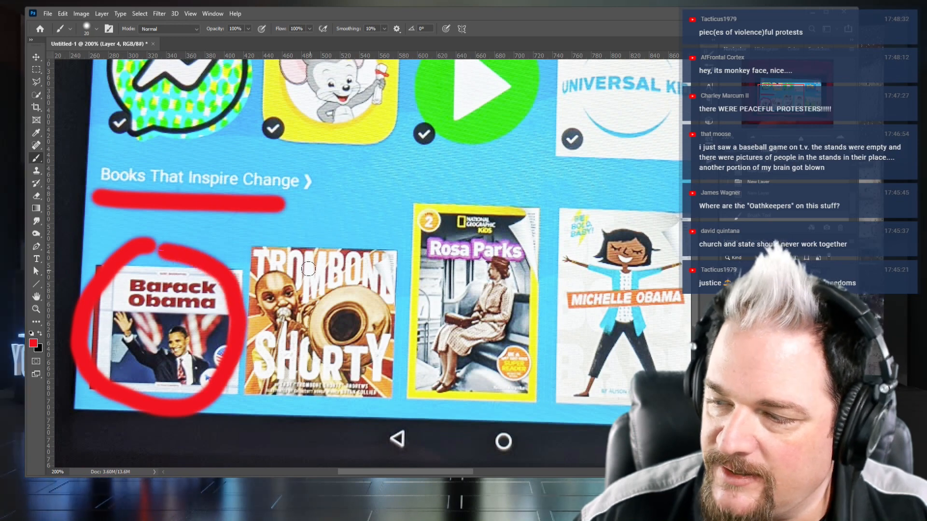
key(ctrl+z)
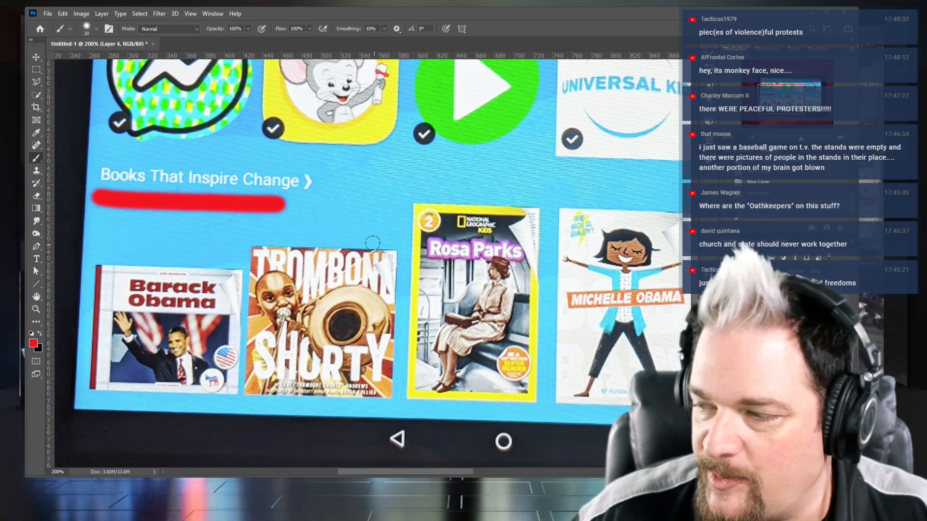
drag(477, 200, 492, 203)
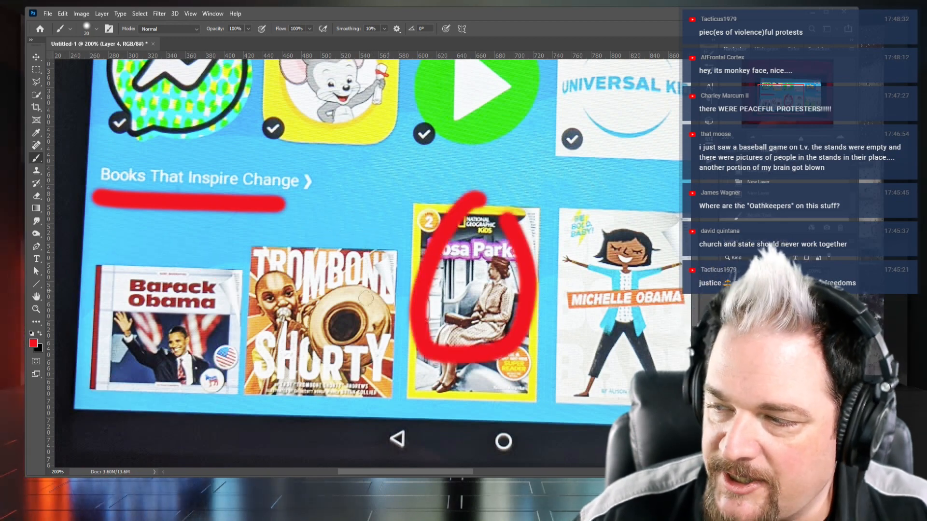
key(ctrl+z)
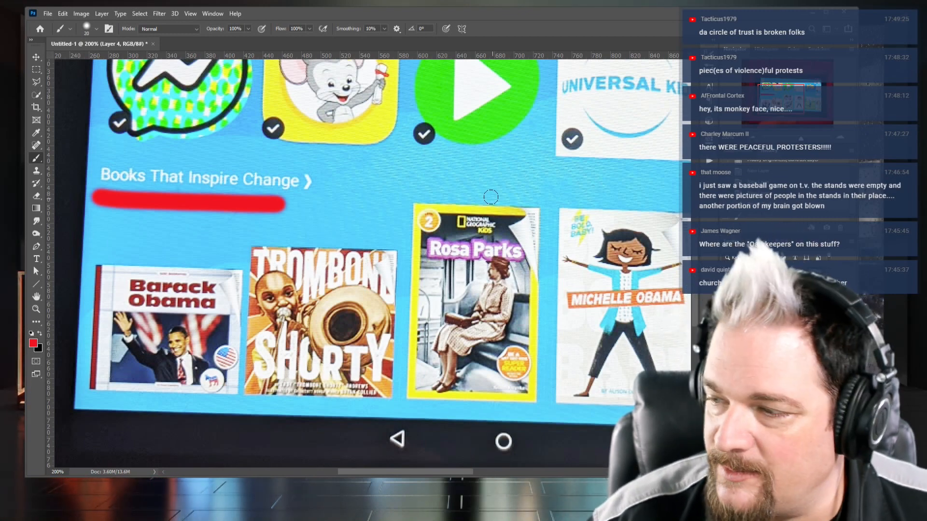
mouse_move(482, 181)
mouse_down()
mouse_move(435, 239)
mouse_move(420, 355)
mouse_move(536, 192)
mouse_move(481, 156)
mouse_up()
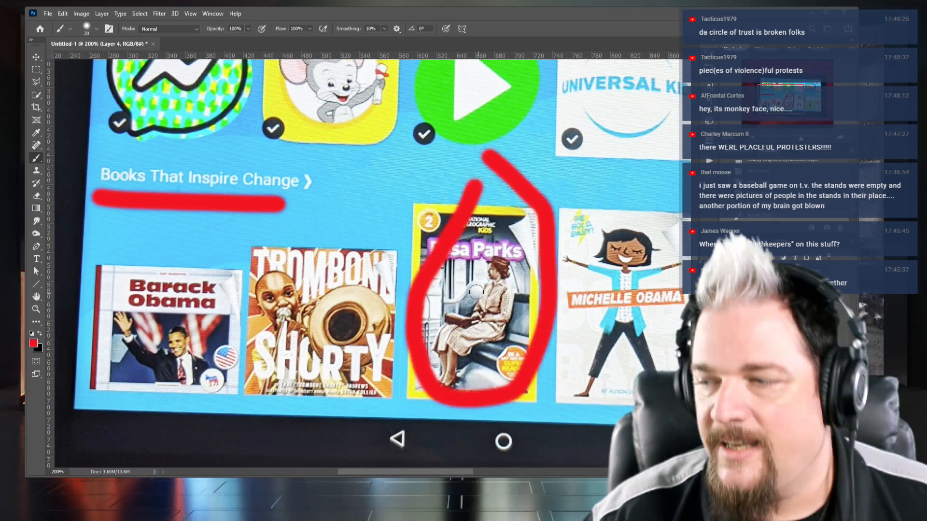
key(ctrl+z)
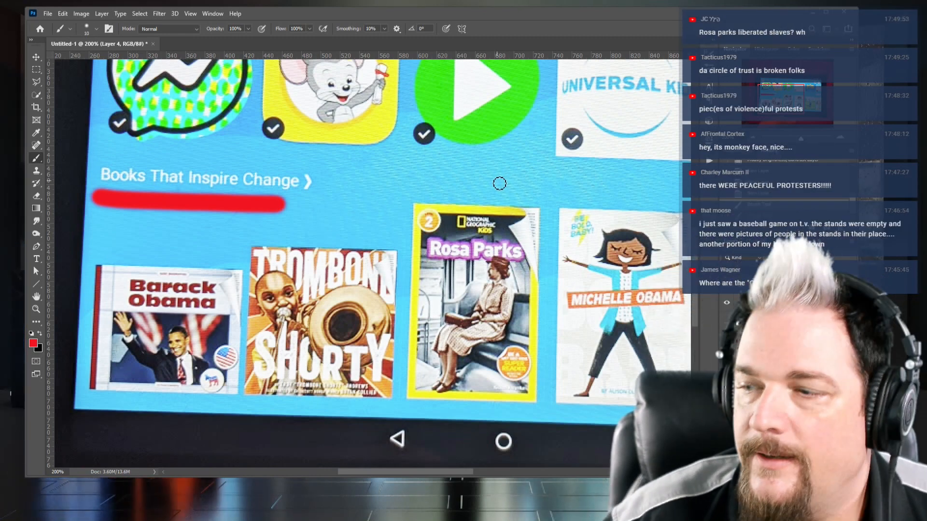
mouse_move(397, 475)
mouse_down()
mouse_move(455, 476)
mouse_move(409, 476)
mouse_up()
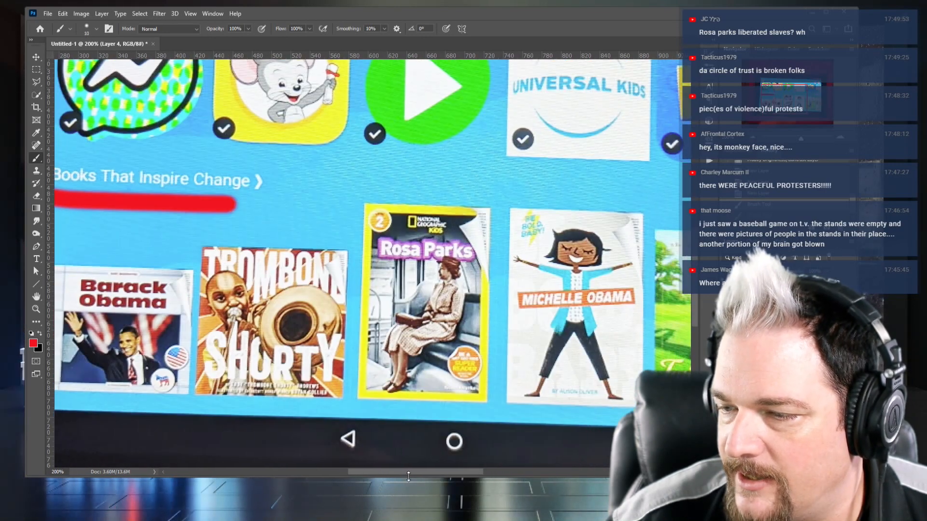
Circle the Barack Obama and Michelle Obama covers in red, adding an outer loop on Obama's.
drag(107, 259, 165, 260)
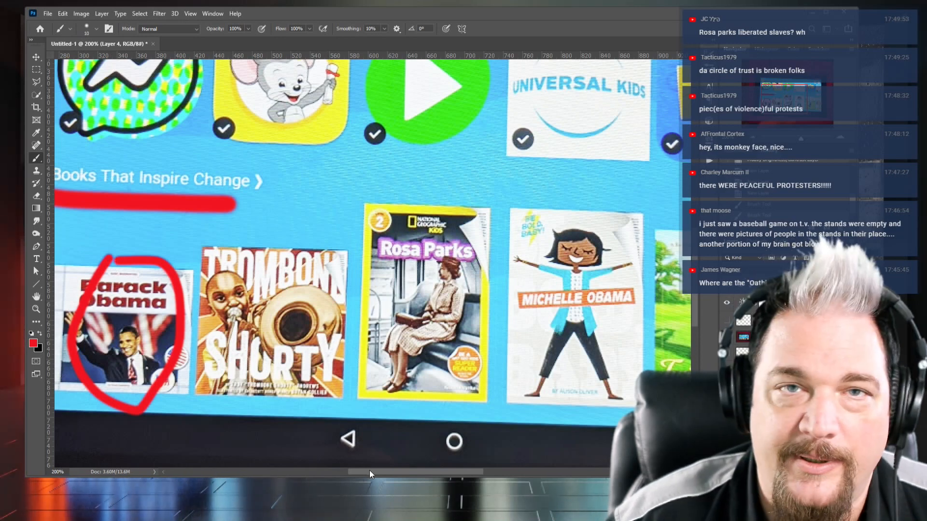
drag(369, 474, 428, 471)
drag(259, 223, 261, 222)
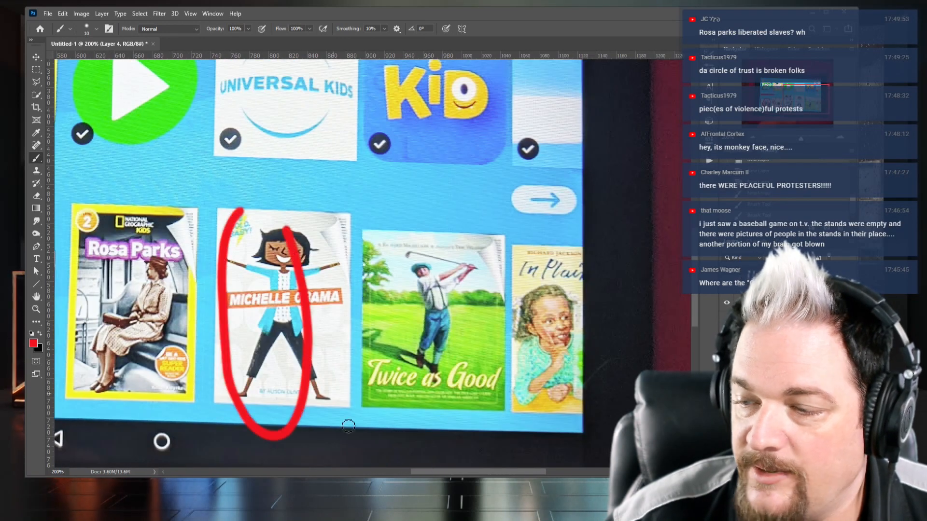
drag(405, 472, 340, 472)
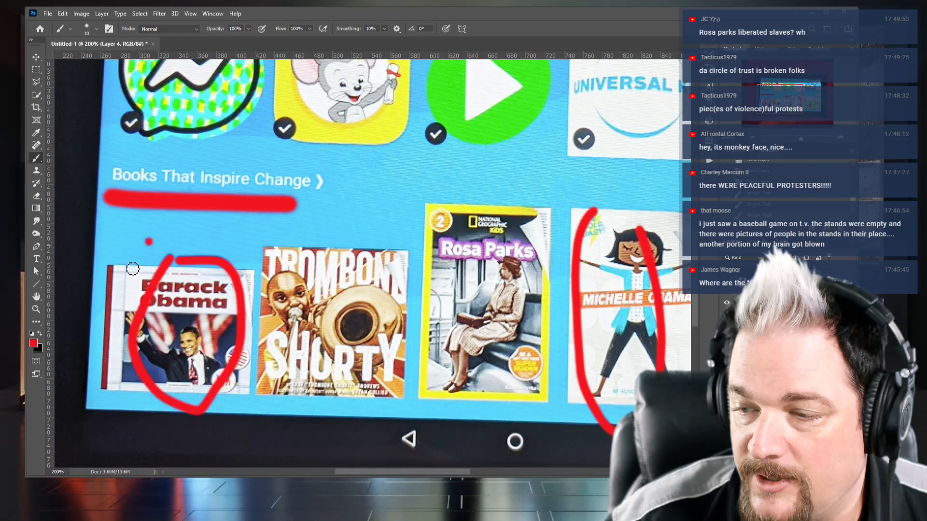
drag(154, 245, 150, 361)
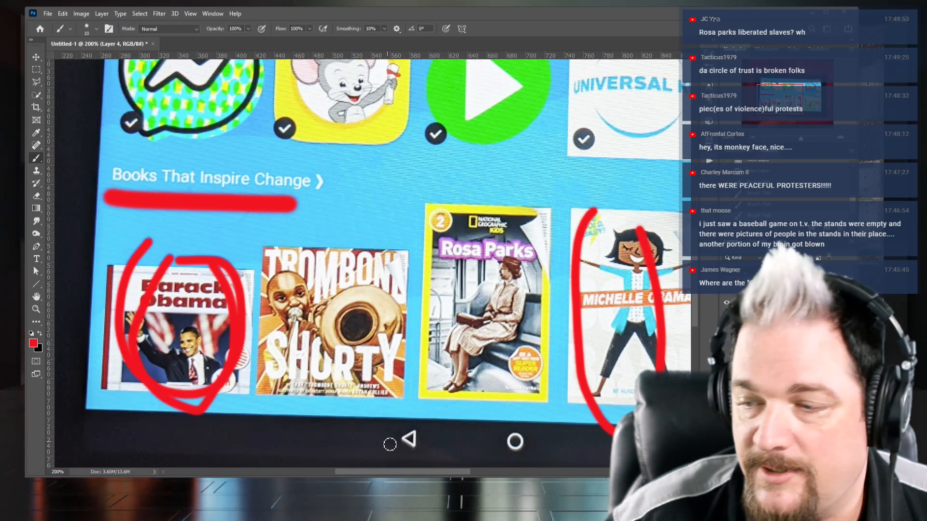
drag(411, 472, 424, 472)
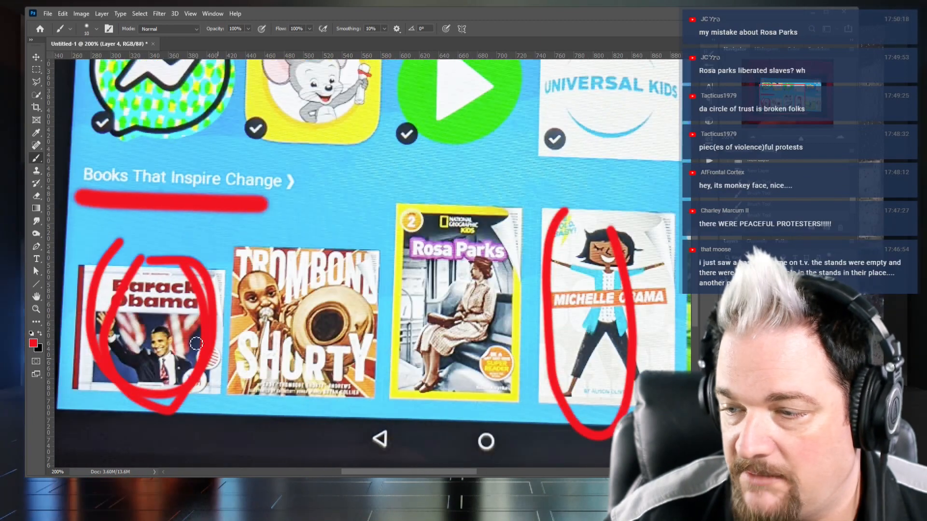
Undo the extra loops, zoom to 100% and leave a red stroke across the cover row.
key(ctrl+alt+z)
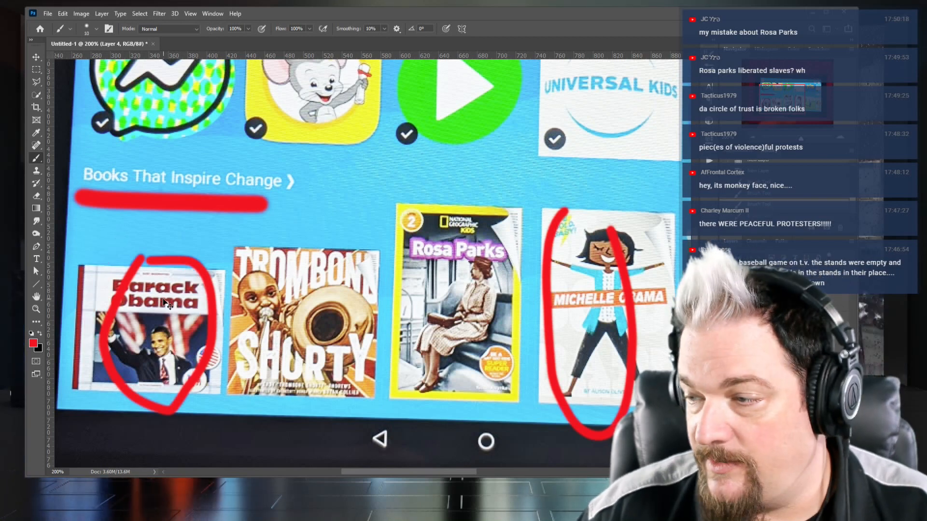
key(ctrl+alt+z)
key(ctrl+alt+z)
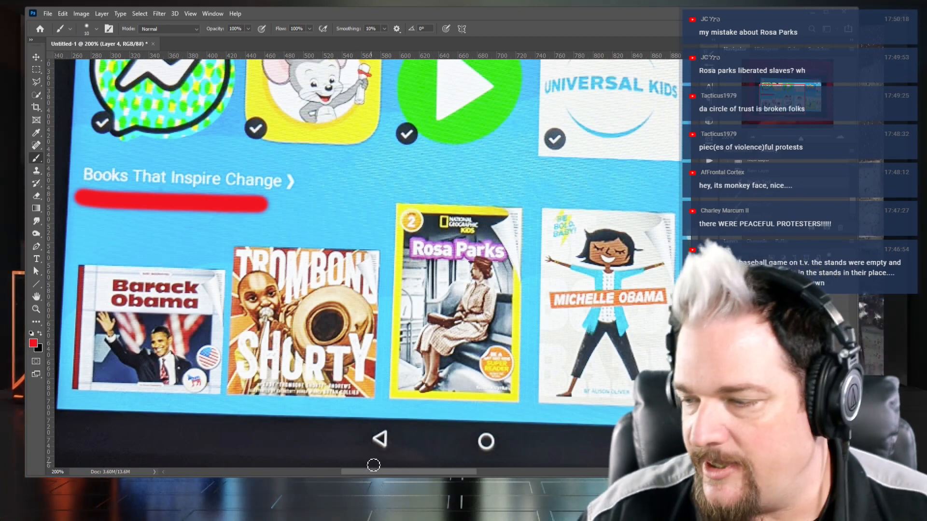
mouse_move(359, 473)
mouse_down()
mouse_move(405, 477)
mouse_move(341, 467)
mouse_move(415, 477)
mouse_up()
drag(276, 253, 272, 340)
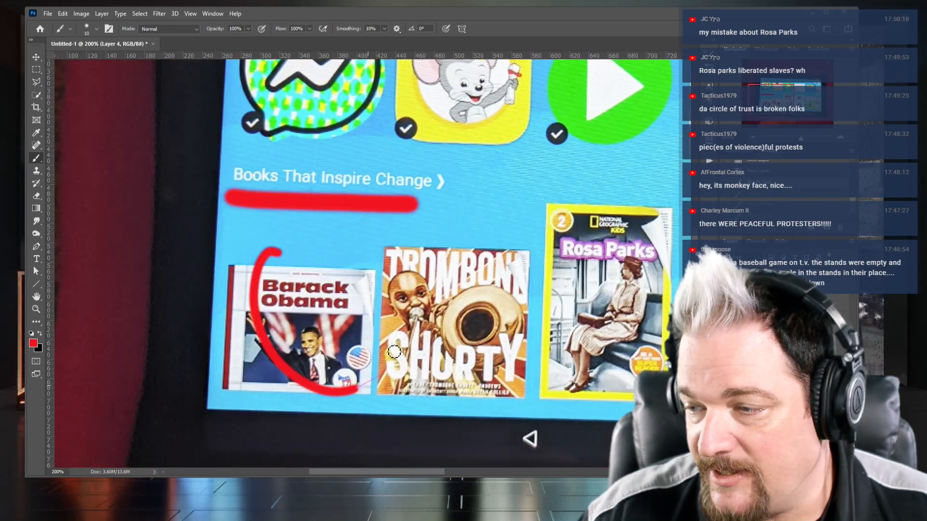
drag(415, 477, 455, 473)
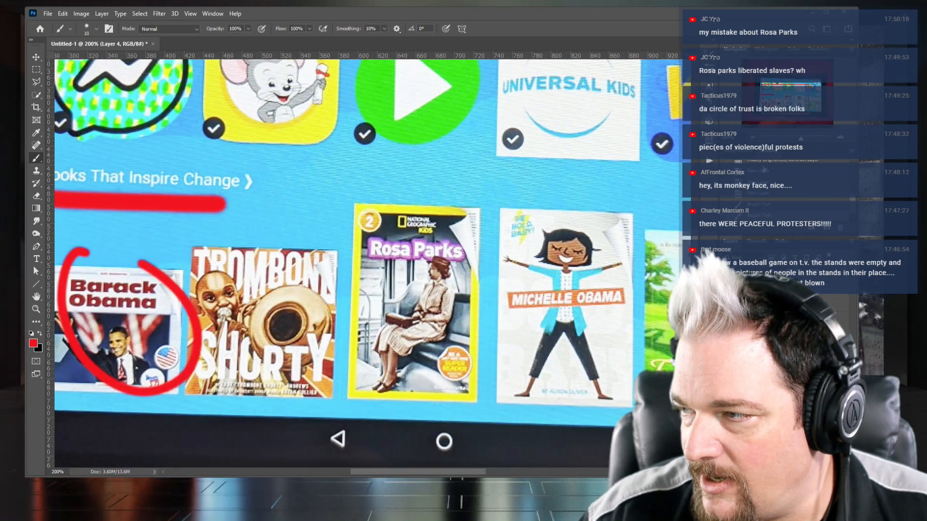
key(ctrl+1)
drag(217, 294, 538, 298)
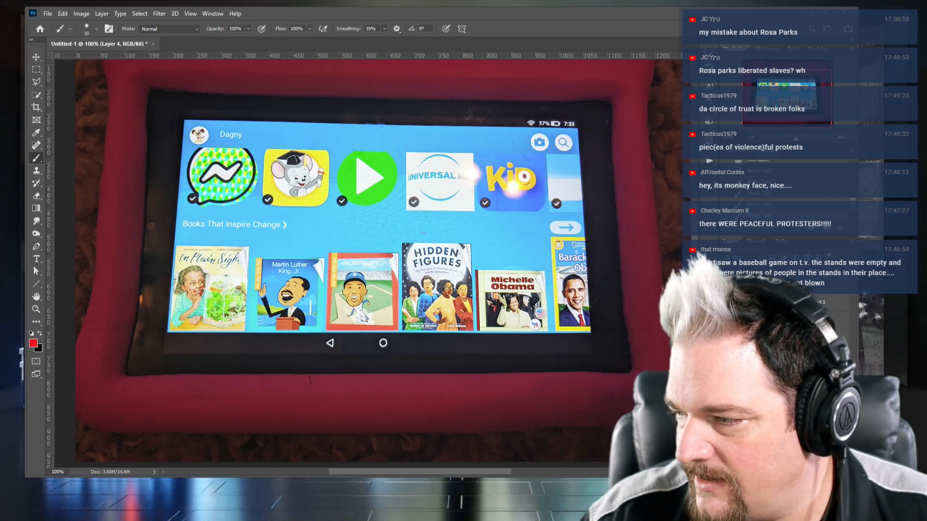
On a new layer, mark the Martin Luther King cover in red twice and undo both marks.
key(ctrl+shift+alt+n)
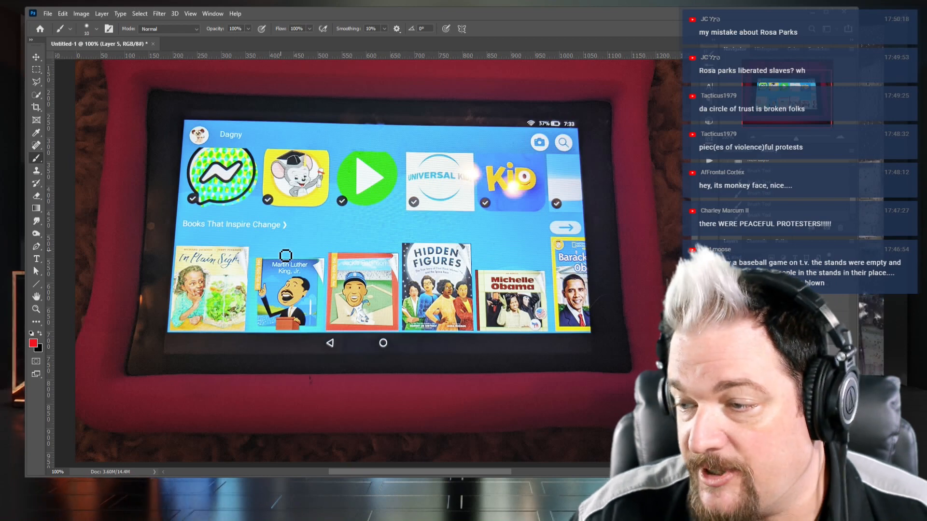
mouse_move(275, 249)
mouse_down()
mouse_move(317, 287)
mouse_move(313, 240)
mouse_up()
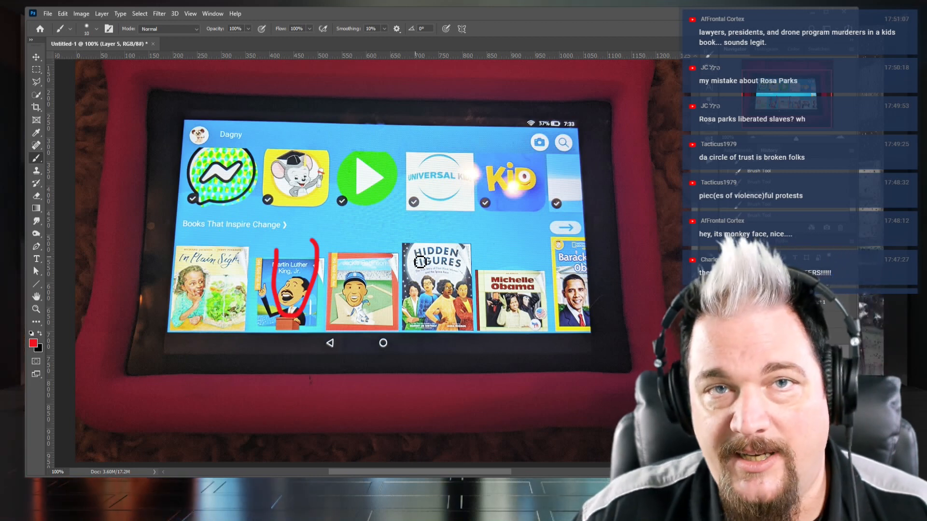
key(ctrl+z)
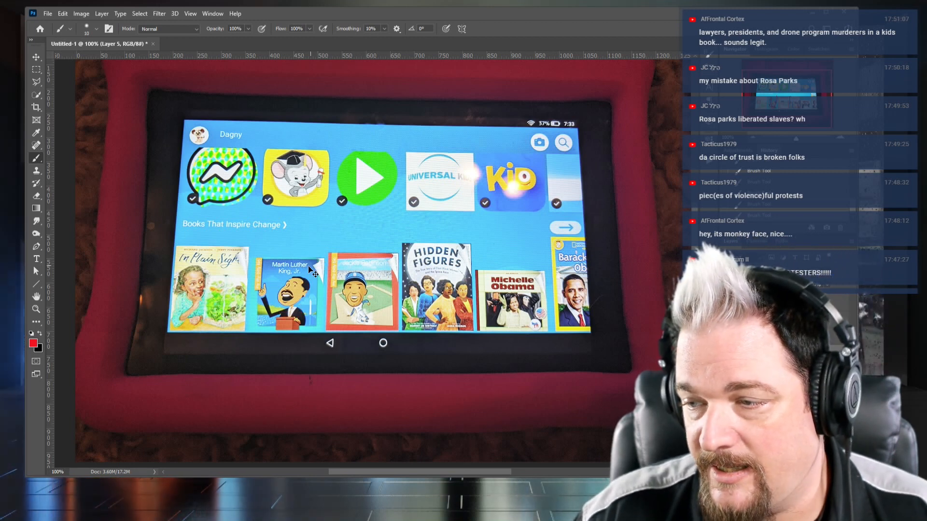
mouse_move(290, 250)
mouse_down()
mouse_move(273, 325)
mouse_move(297, 252)
mouse_up()
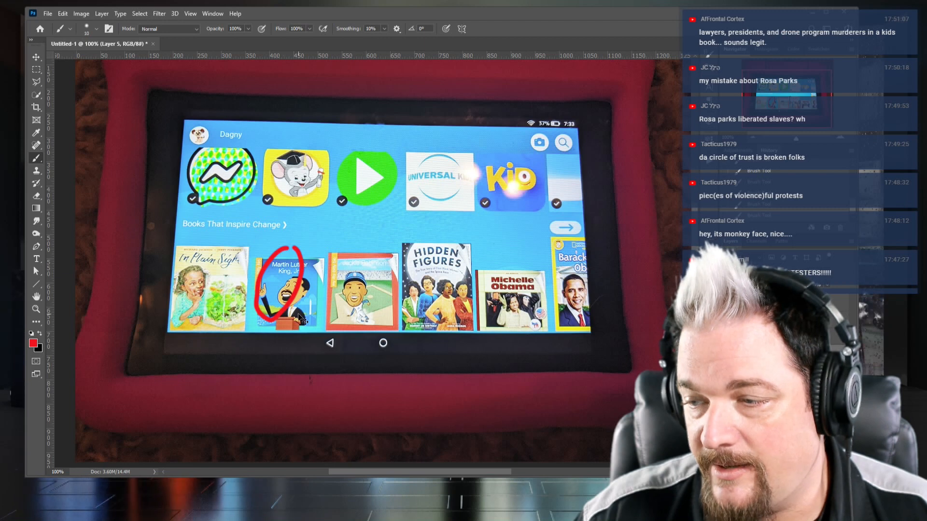
key(ctrl+z)
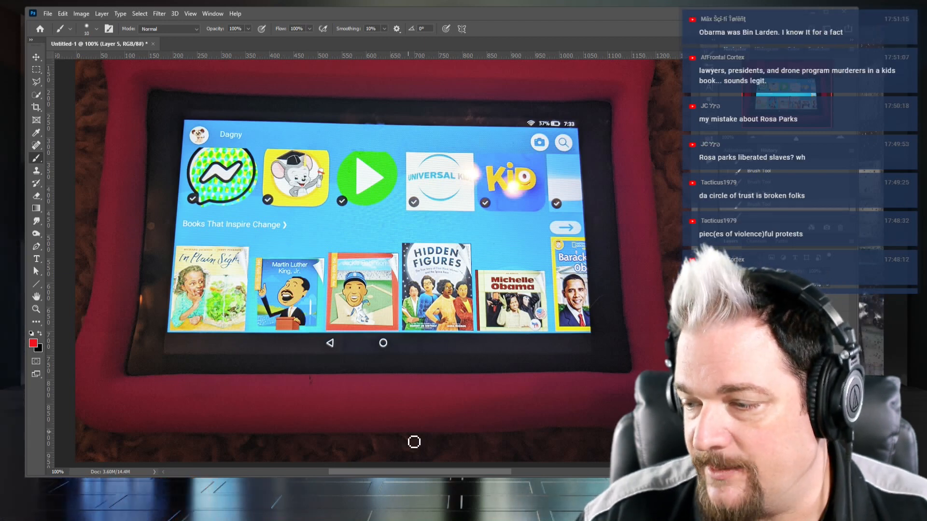
drag(408, 474, 429, 474)
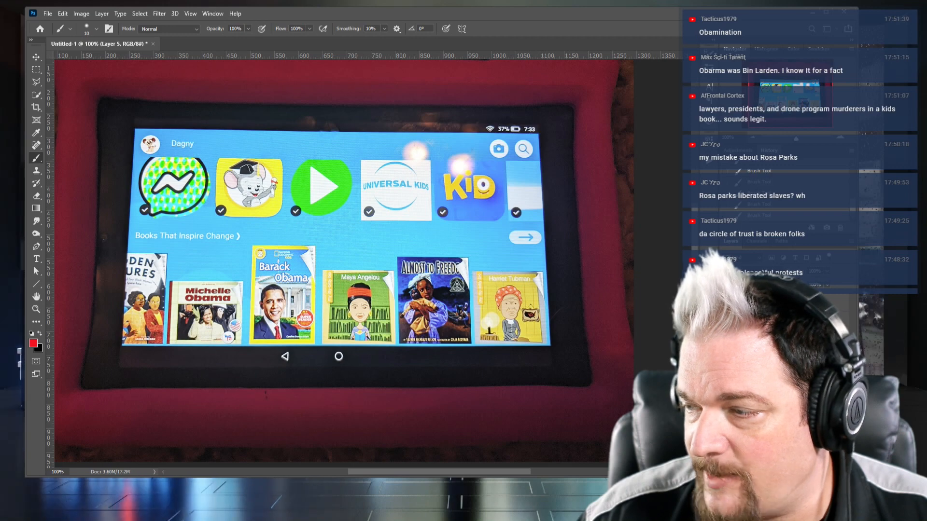
Underline the heading in red, then bring the Amazon article window over Photoshop.
drag(135, 249, 246, 250)
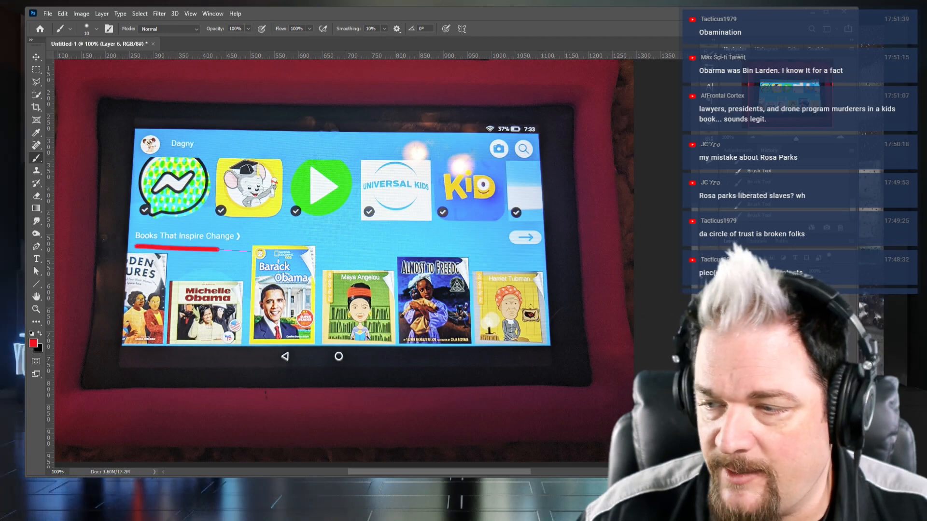
key(ctrl+z)
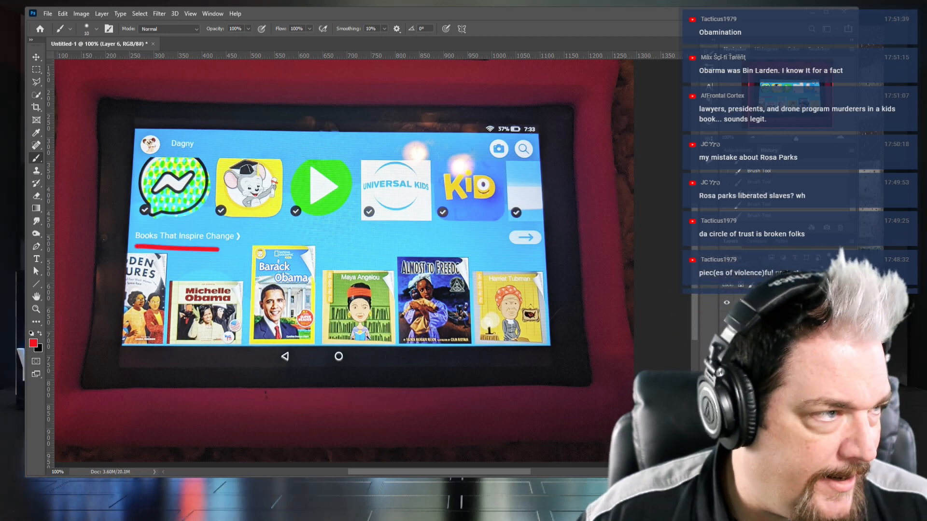
mouse_move(21, 290)
mouse_down()
mouse_move(330, 22)
mouse_move(293, 6)
mouse_up()
scroll(252, 127, down, 1)
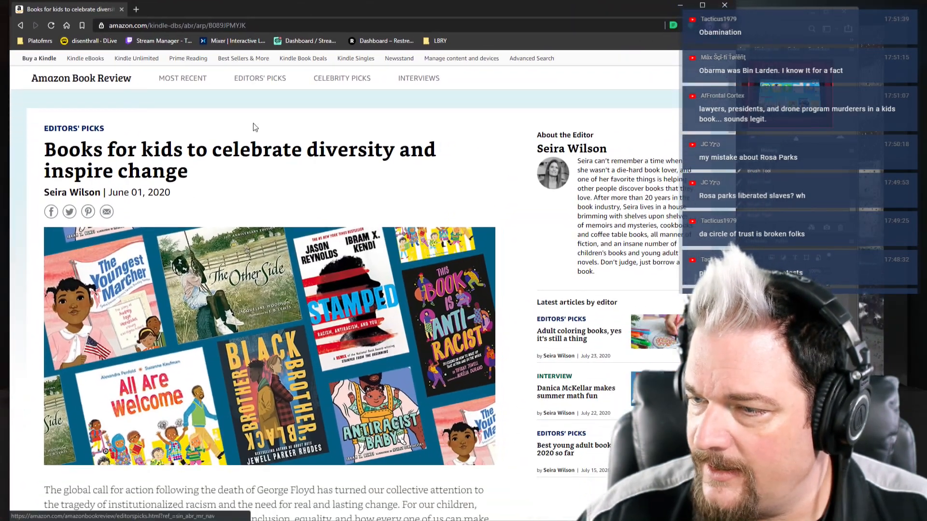
scroll(253, 127, down, 1)
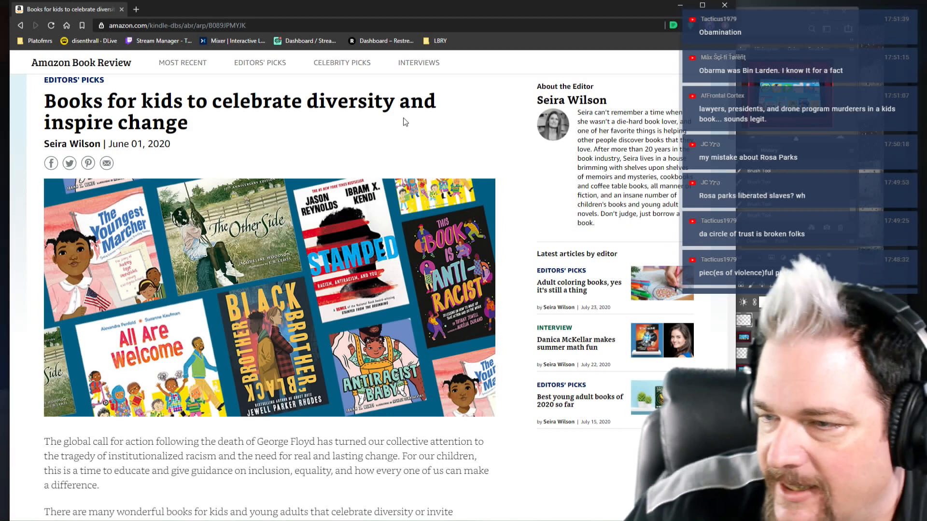
scroll(400, 206, down, 1)
scroll(401, 206, up, 1)
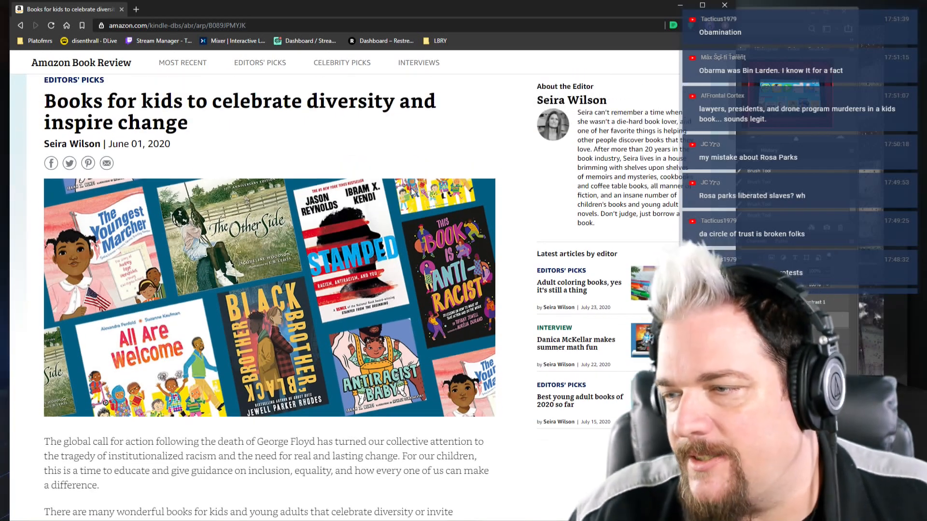
scroll(422, 177, down, 2)
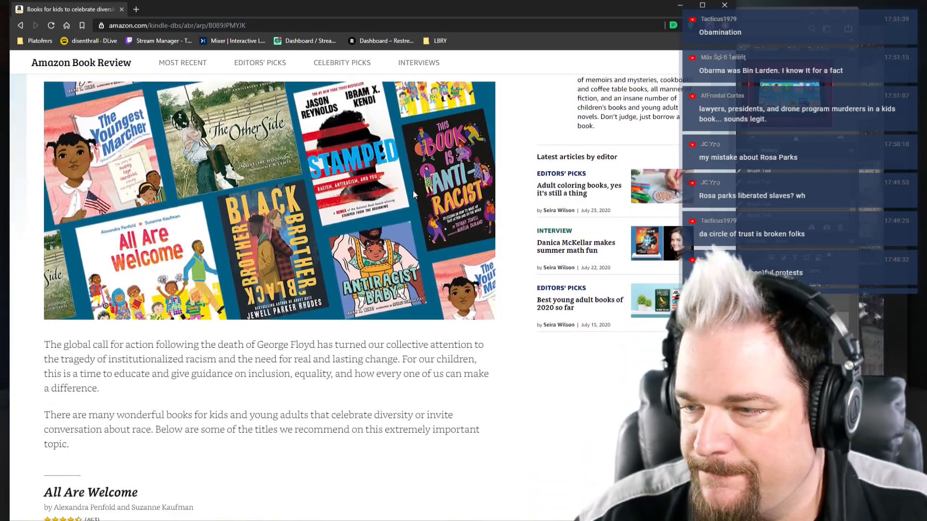
scroll(413, 190, down, 2)
scroll(413, 189, down, 2)
scroll(413, 189, down, 1)
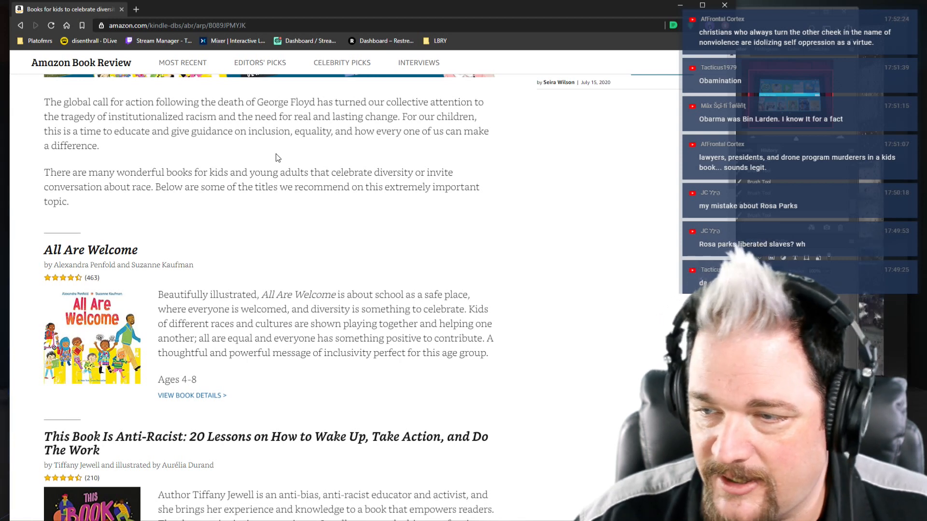
Select passages of the introduction and the All Are Welcome description while reading.
drag(147, 168, 292, 245)
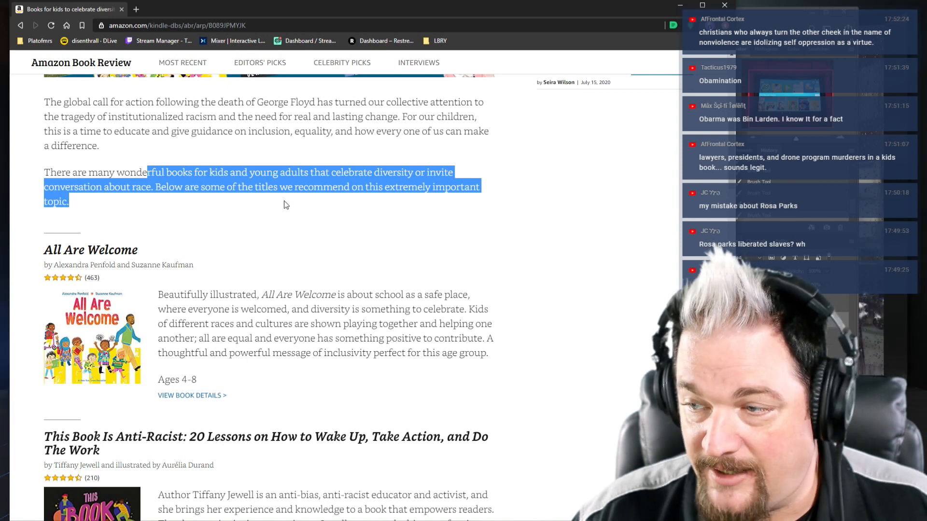
drag(261, 185, 296, 208)
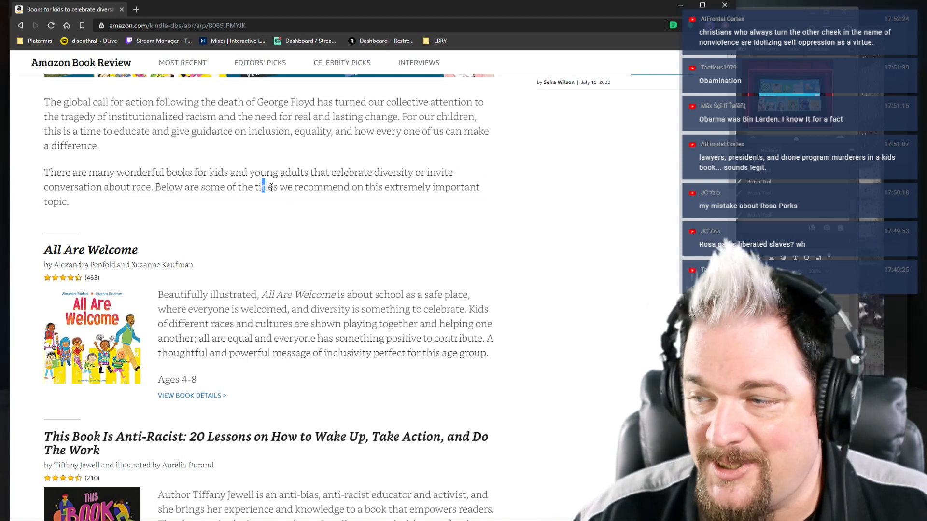
scroll(296, 207, down, 2)
scroll(319, 203, down, 2)
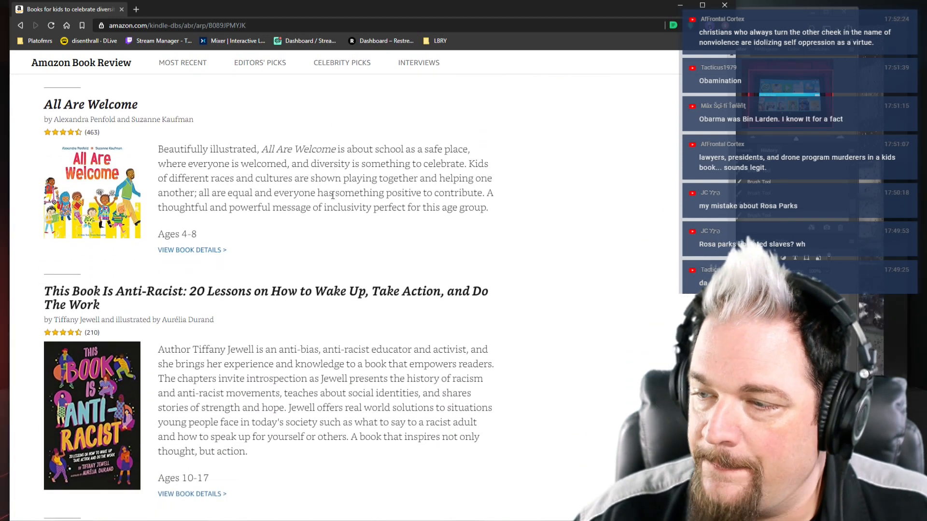
drag(337, 149, 333, 164)
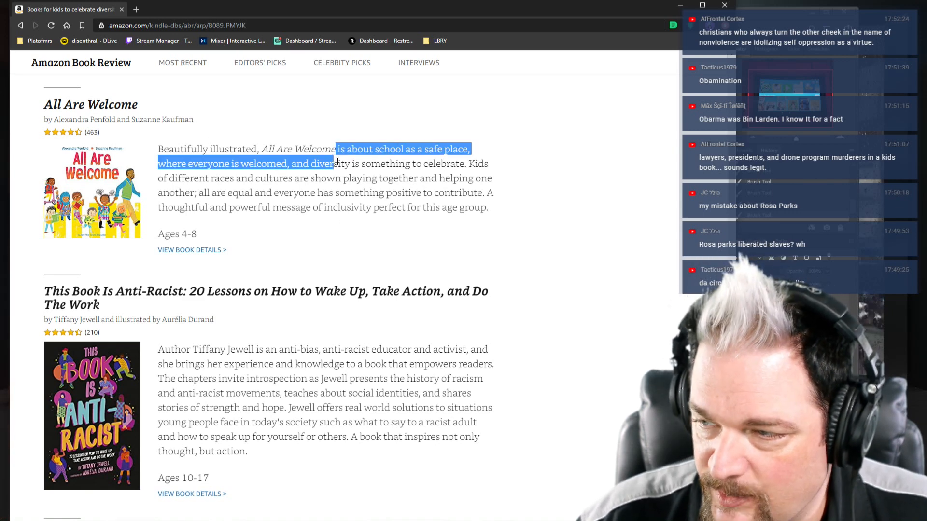
drag(319, 163, 449, 204)
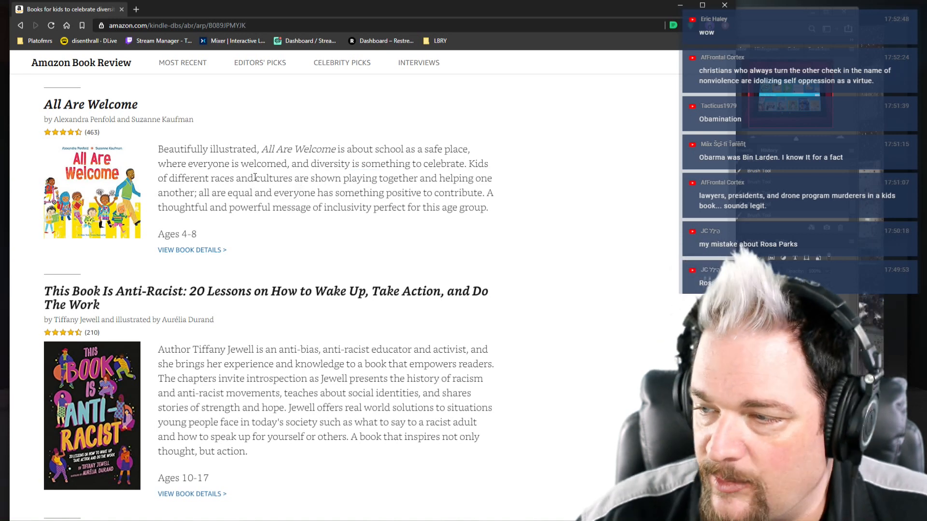
drag(255, 179, 290, 220)
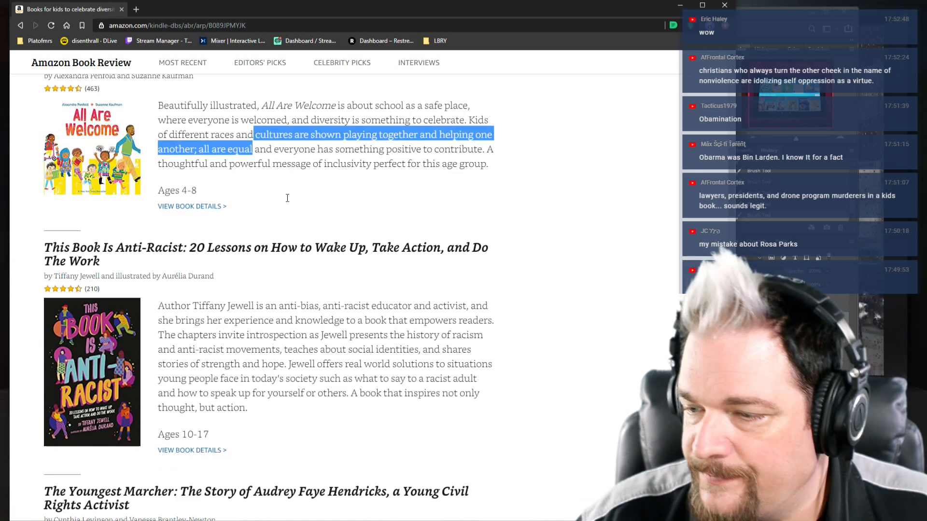
scroll(405, 194, down, 5)
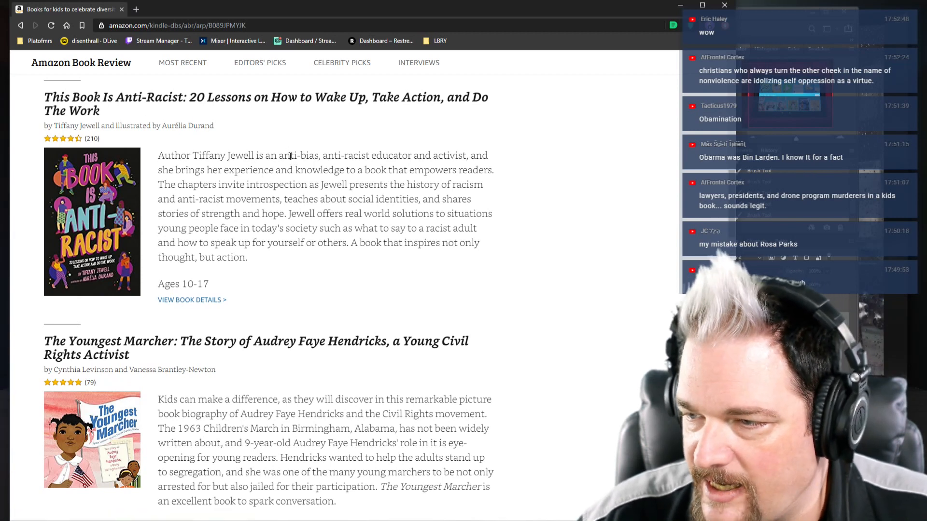
scroll(287, 160, down, 5)
scroll(288, 181, up, 2)
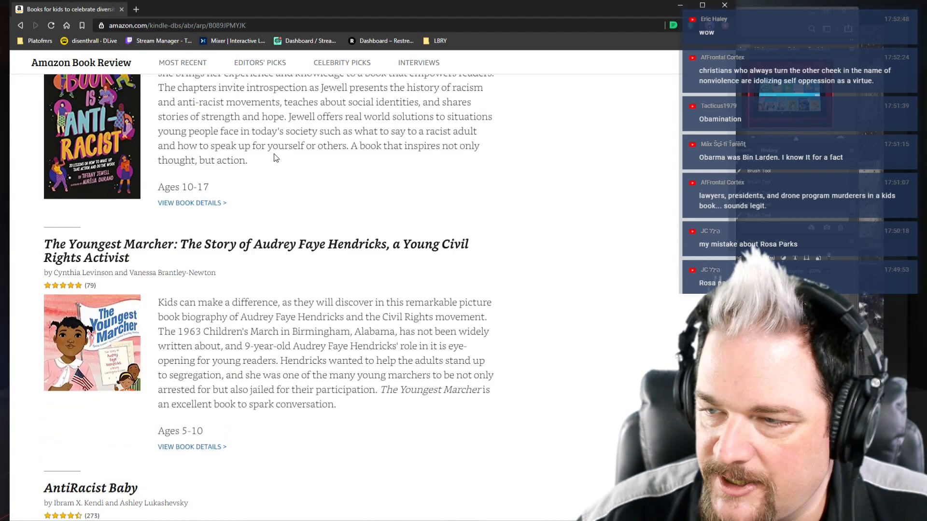
scroll(287, 210, down, 1)
scroll(289, 196, down, 2)
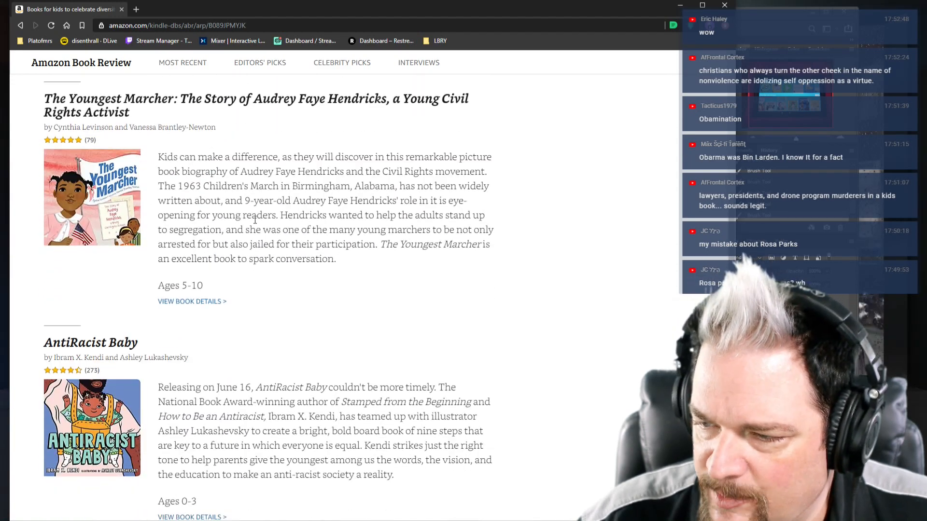
Select lines of The Youngest Marcher and AntiRacist Baby descriptions while reading.
drag(162, 286, 203, 285)
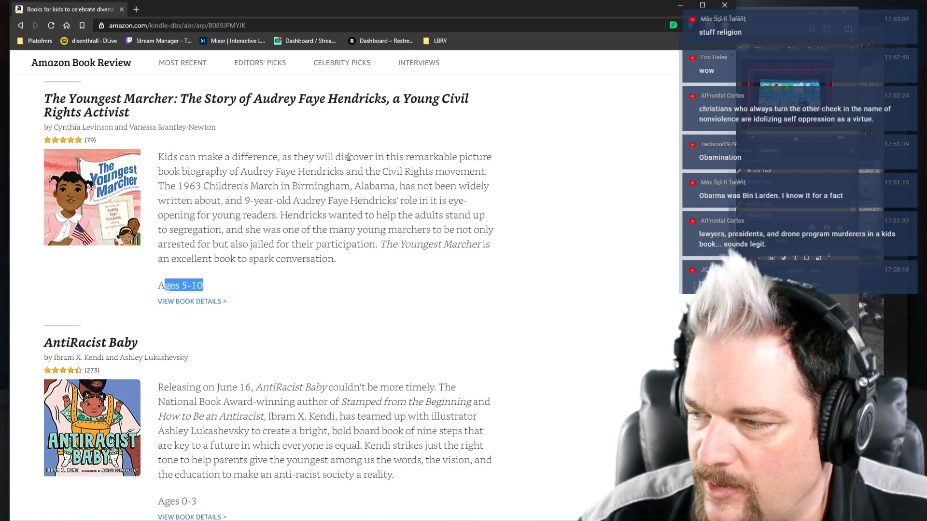
drag(347, 156, 341, 172)
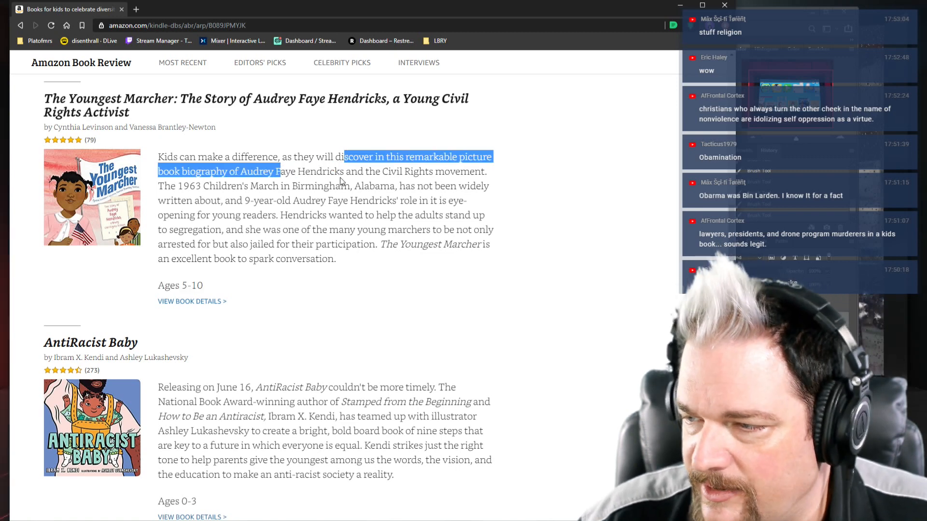
drag(369, 171, 361, 186)
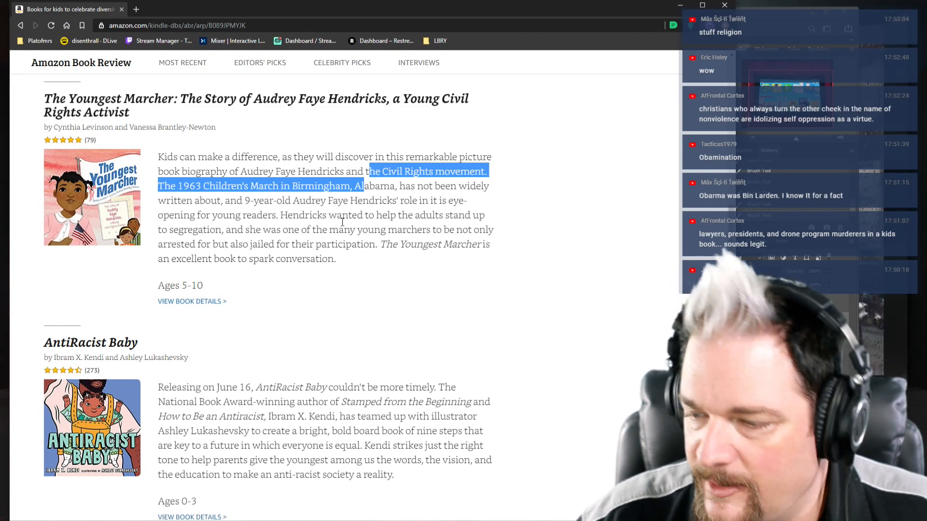
scroll(343, 221, down, 5)
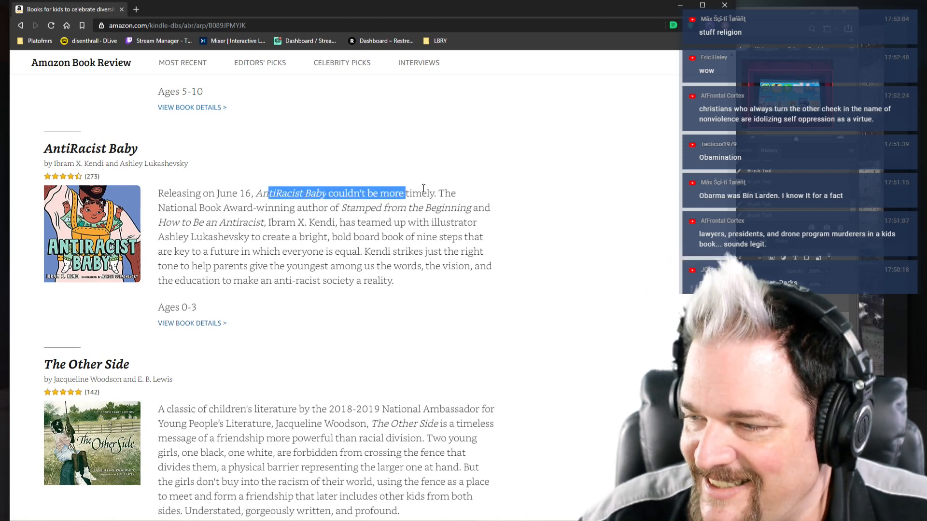
scroll(416, 218, down, 1)
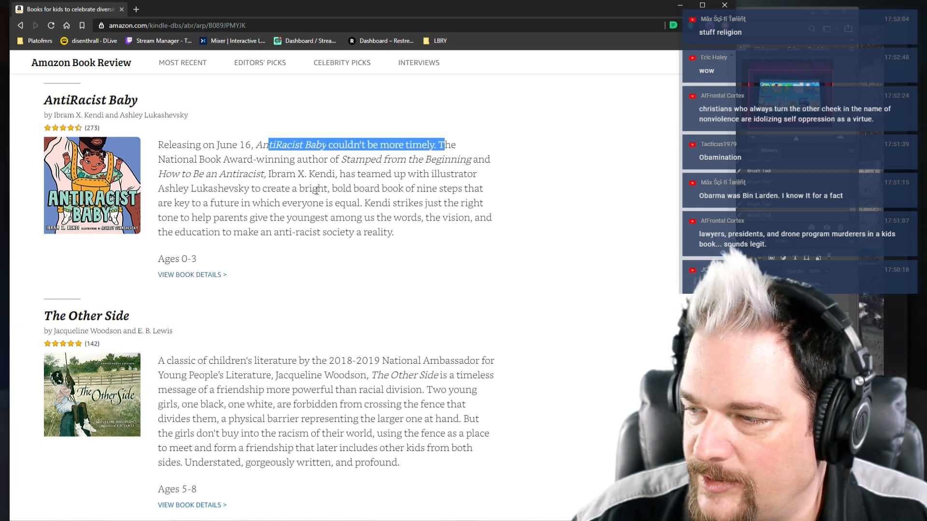
mouse_move(330, 188)
mouse_down()
mouse_move(281, 205)
mouse_move(329, 214)
mouse_up()
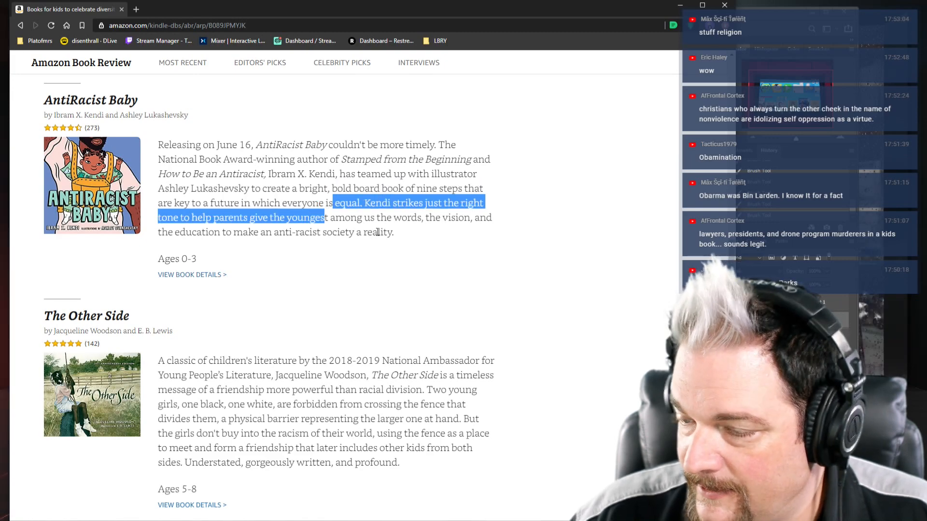
scroll(365, 228, down, 5)
scroll(364, 227, down, 5)
scroll(363, 227, down, 5)
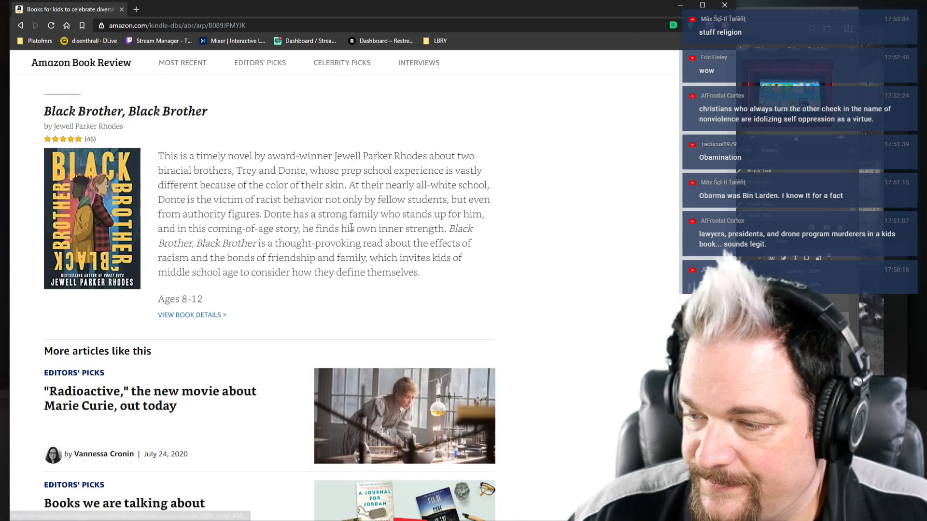
Switch back to the Photoshop tablet photo with the red heading underline.
key(alt+Tab)
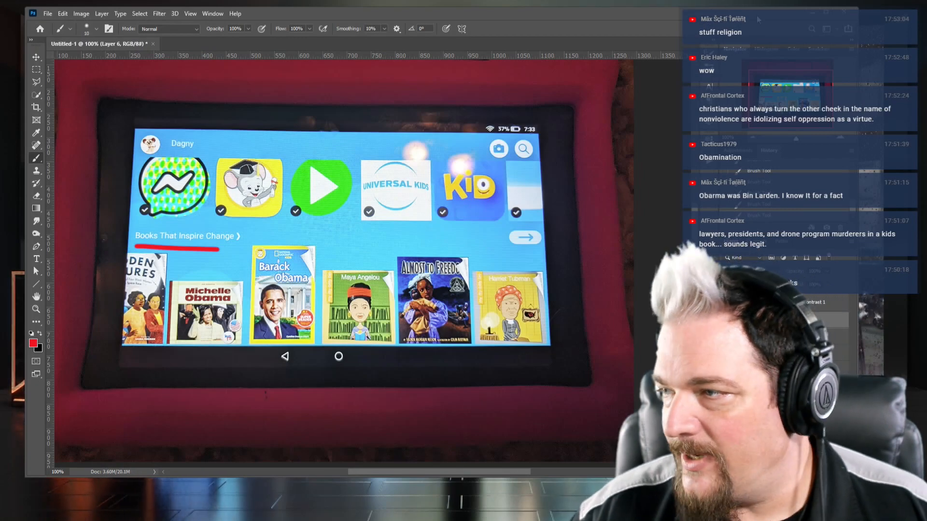